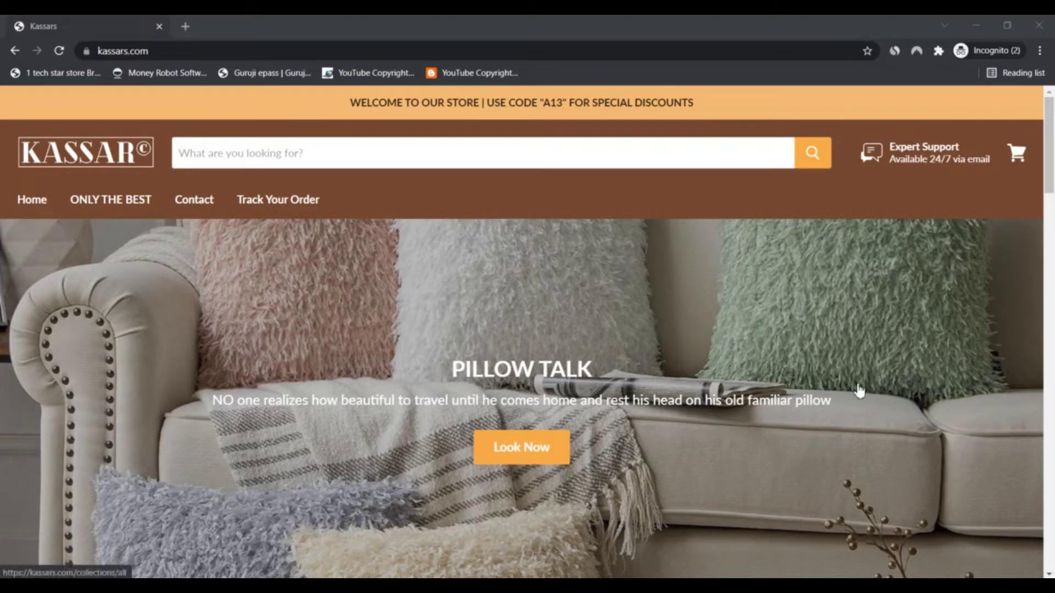
# Browse the Kassars homepage and open View All Products under Featured Products.
pyautogui.click(1050, 139)
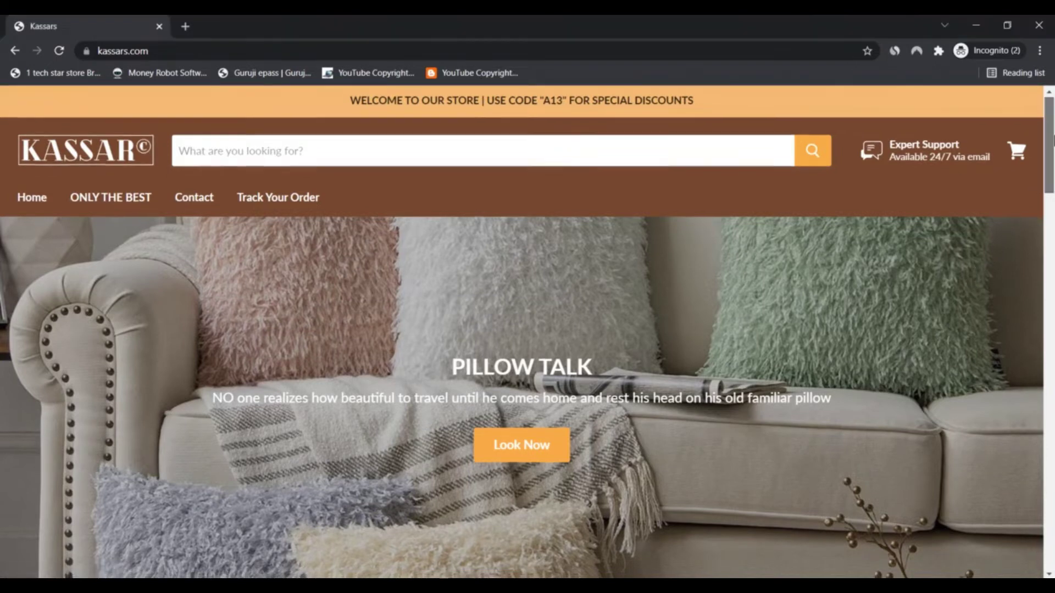
pyautogui.moveTo(1051, 138); pyautogui.dragTo(1052, 150)
pyautogui.scroll(-1, 1049, 144)
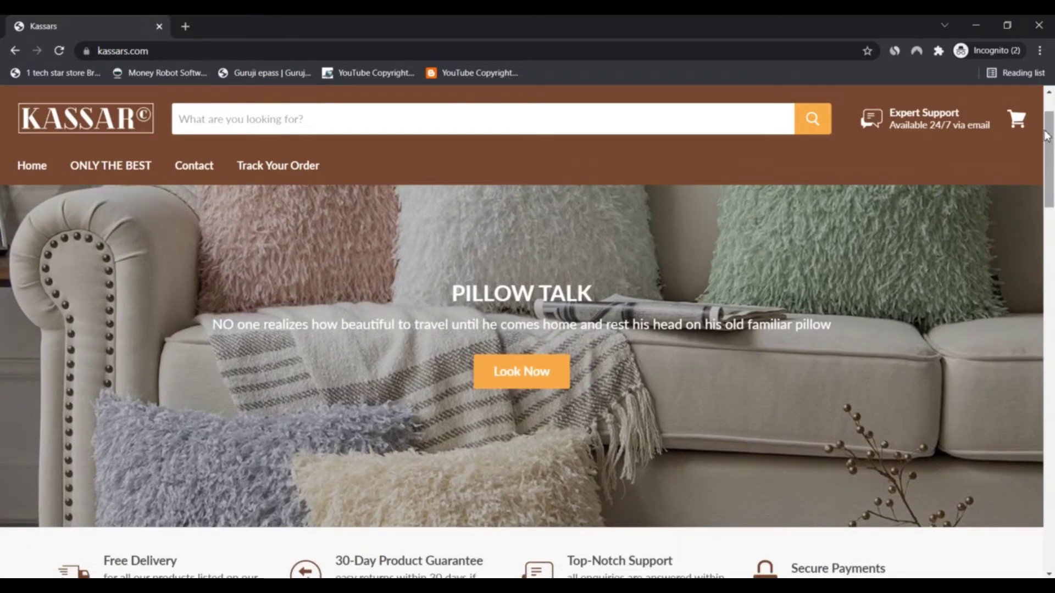
pyautogui.moveTo(1051, 142); pyautogui.dragTo(1051, 230)
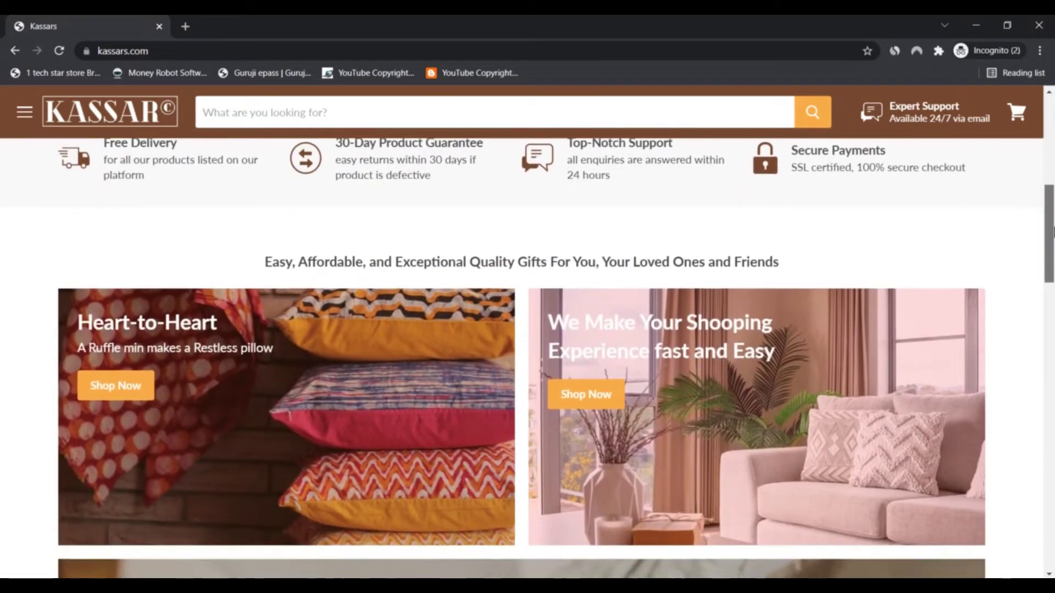
pyautogui.moveTo(1052, 230); pyautogui.dragTo(1052, 371)
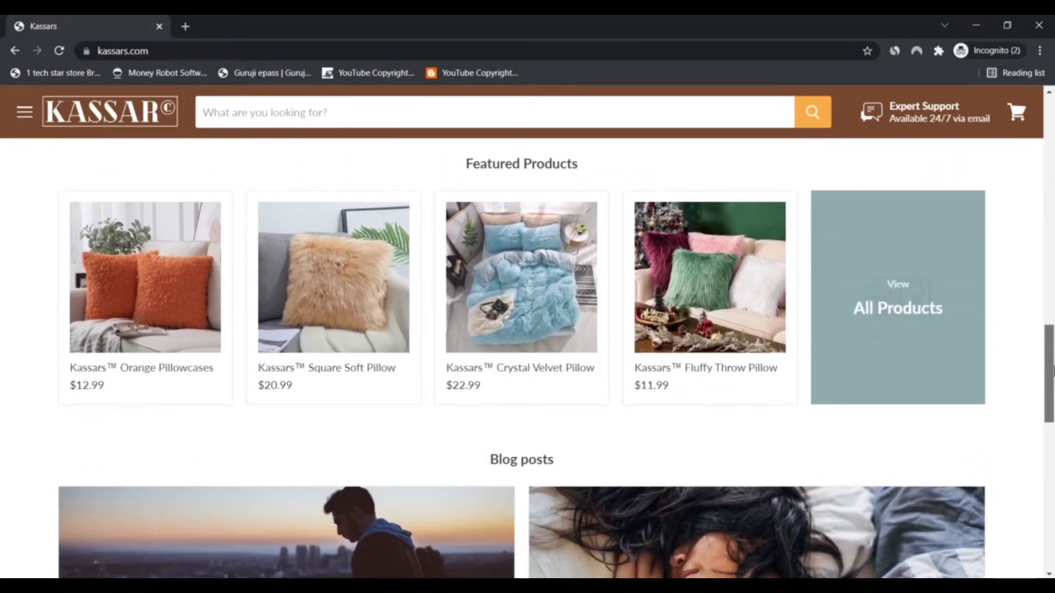
pyautogui.moveTo(1053, 371); pyautogui.dragTo(1052, 441)
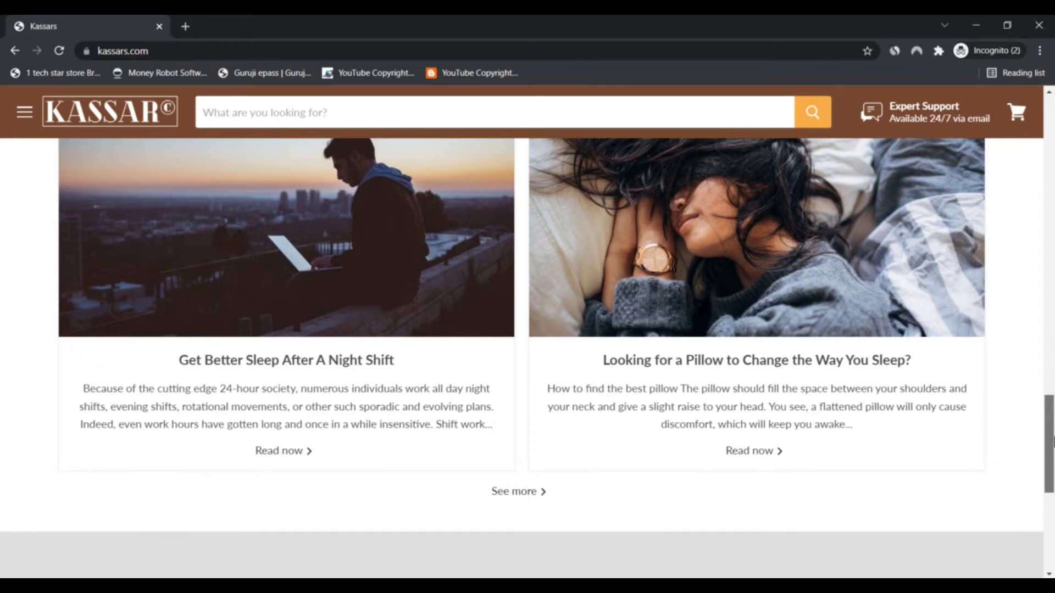
pyautogui.moveTo(1052, 440)
pyautogui.mouseDown()
pyautogui.moveTo(1052, 457)
pyautogui.moveTo(1045, 340)
pyautogui.mouseUp()
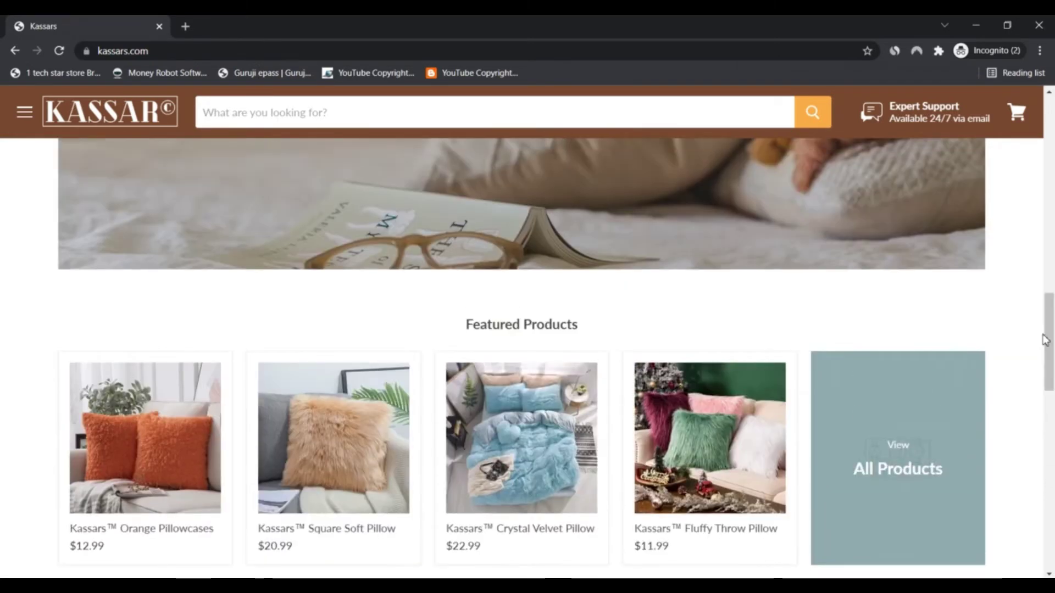
pyautogui.click(947, 419)
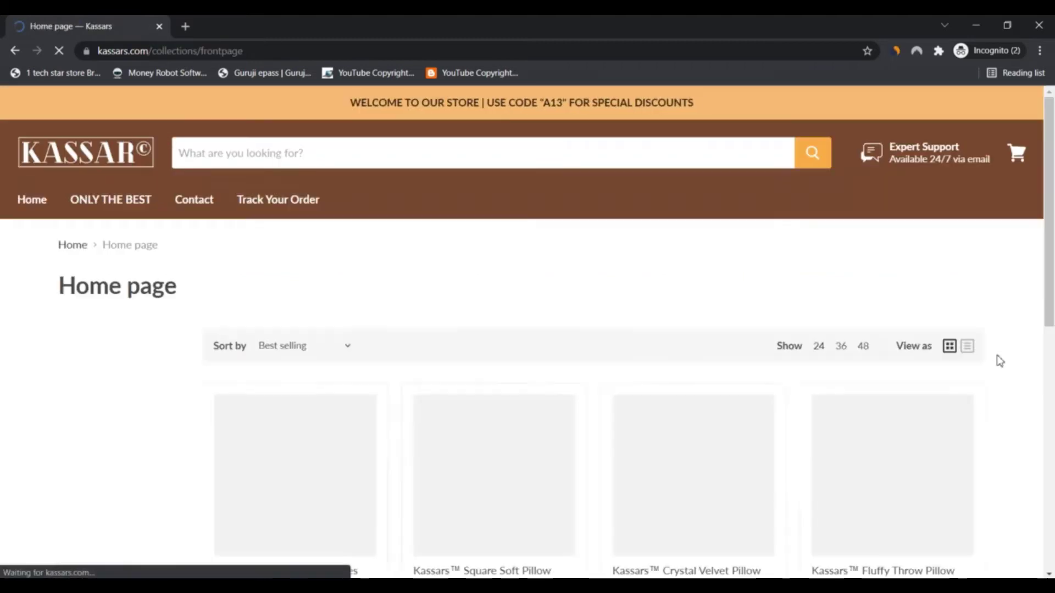
pyautogui.moveTo(1053, 223); pyautogui.dragTo(1052, 278)
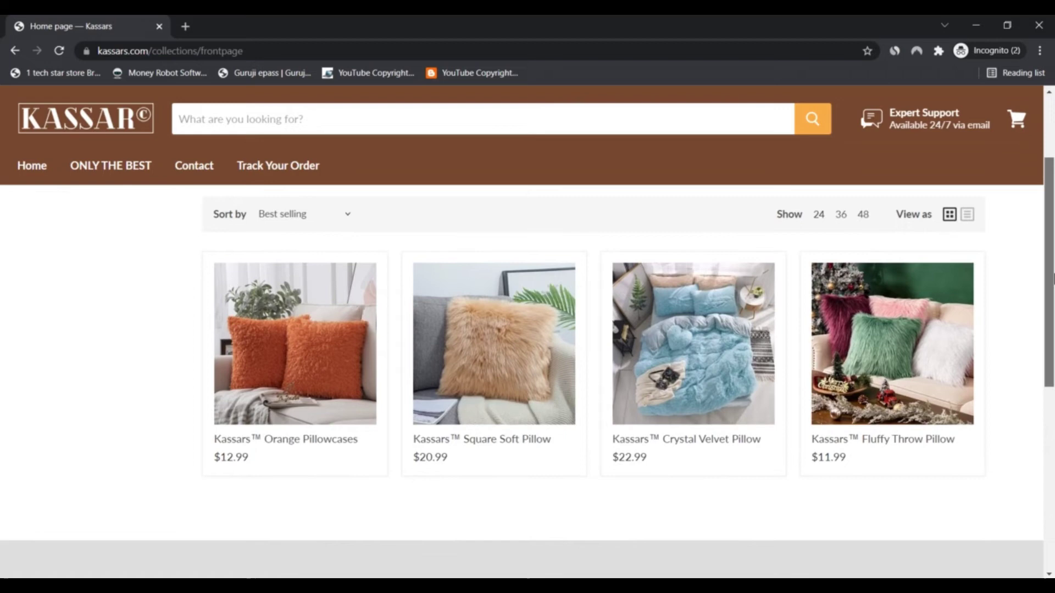
pyautogui.moveTo(692, 343)
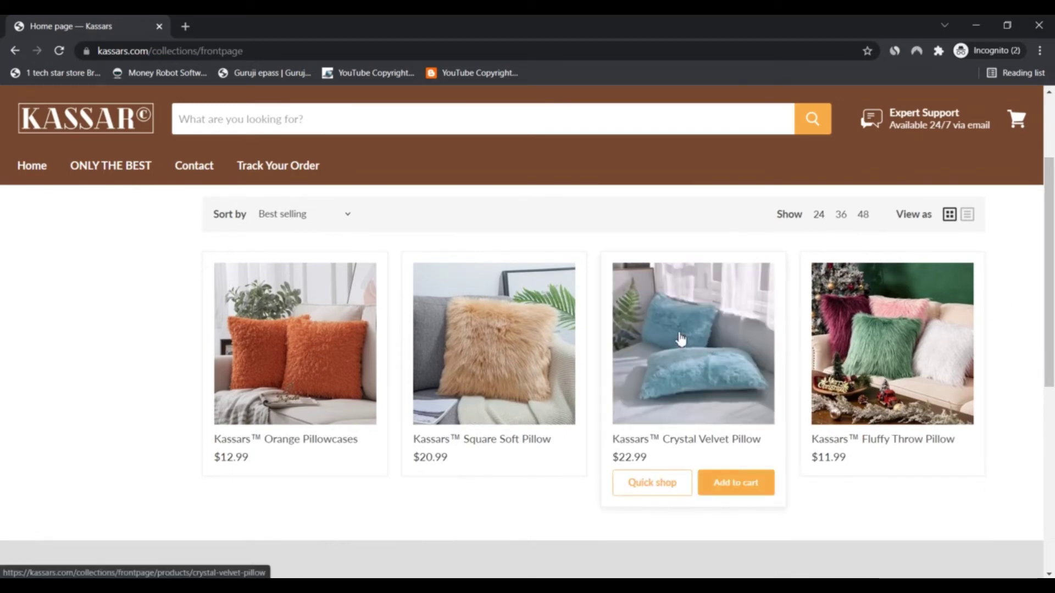
# Open the Kassars™ Crystal Velvet Pillow to see its $22.99 price and material details.
pyautogui.click(681, 339)
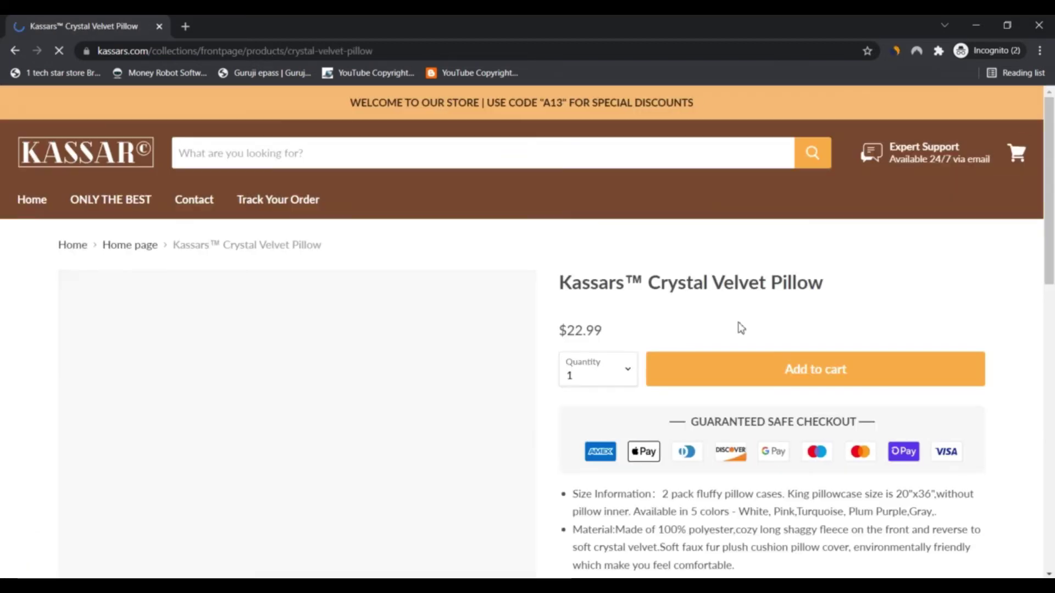
pyautogui.moveTo(1052, 218); pyautogui.dragTo(1053, 248)
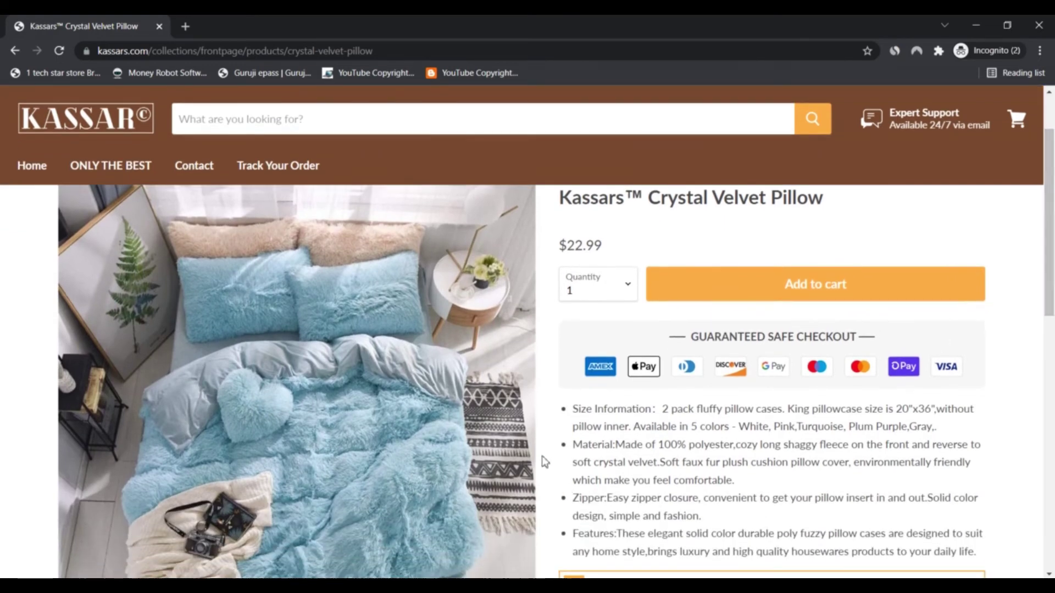